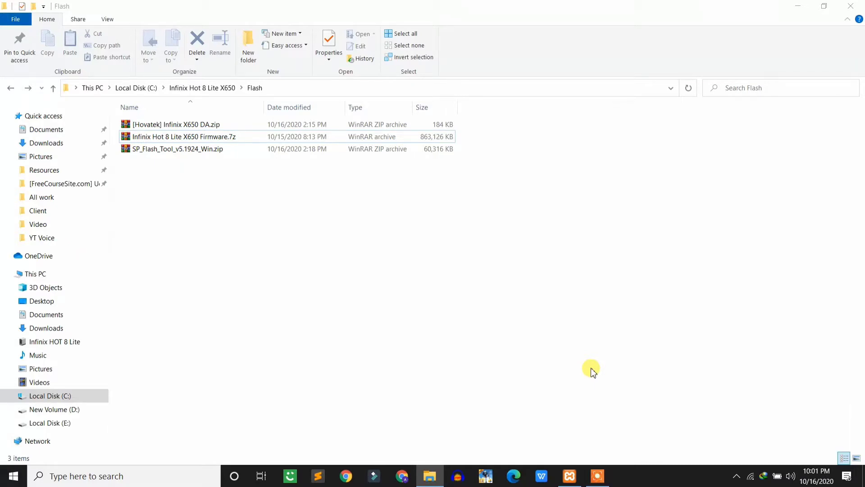
Step: Start a taskbar search for 'device' to bring up Device Manager
click(153, 478)
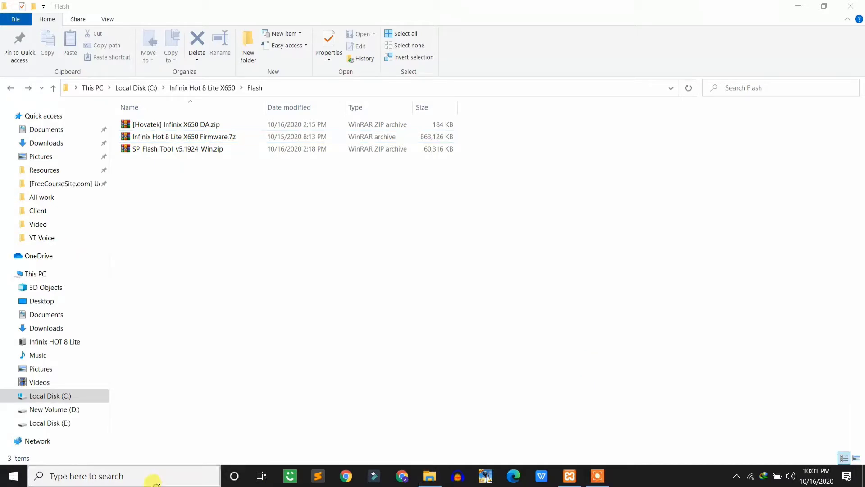
text(device)
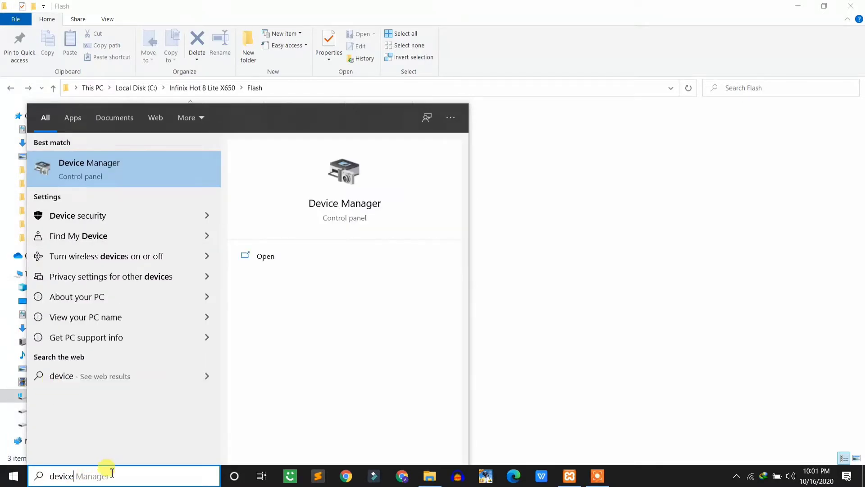
Step: Open Device Manager to check the Infinix HOT 8 Lite and MediaTek VCOM port drivers
click(84, 178)
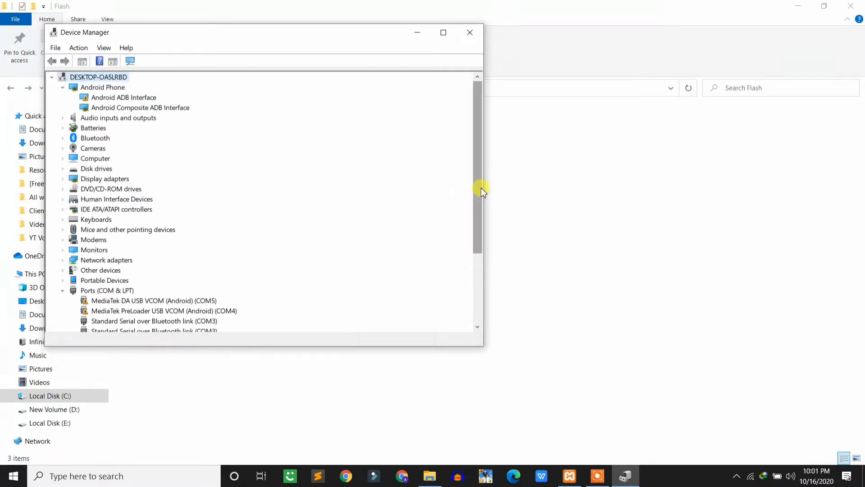
drag(481, 187, 492, 276)
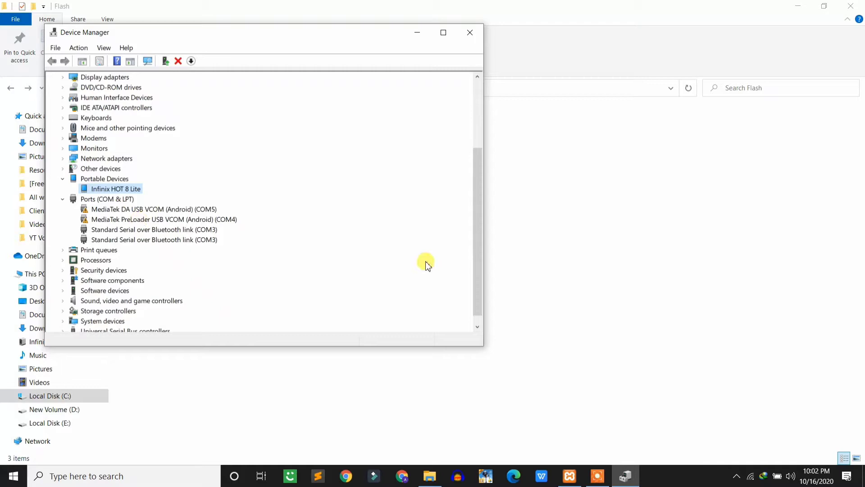
Step: Return to the Flash folder and select the DA zip, firmware 7z and SP Flash Tool zip together
key(alt+Tab)
key(alt+Left)
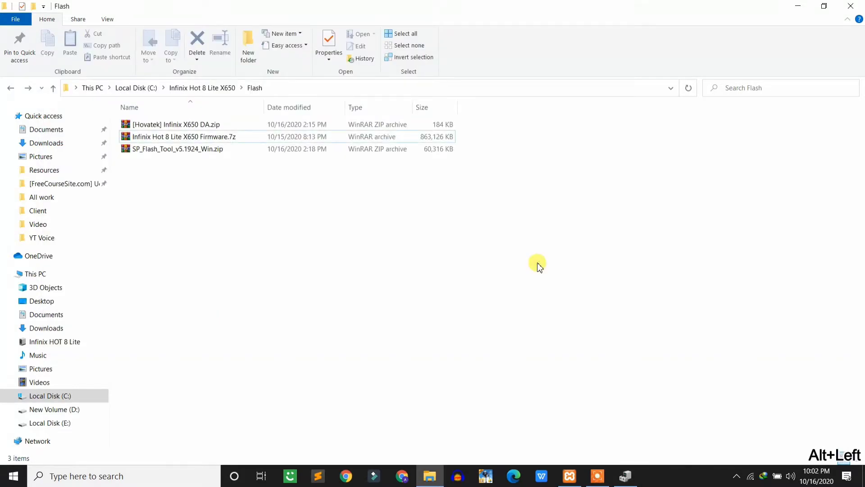
drag(161, 167, 141, 121)
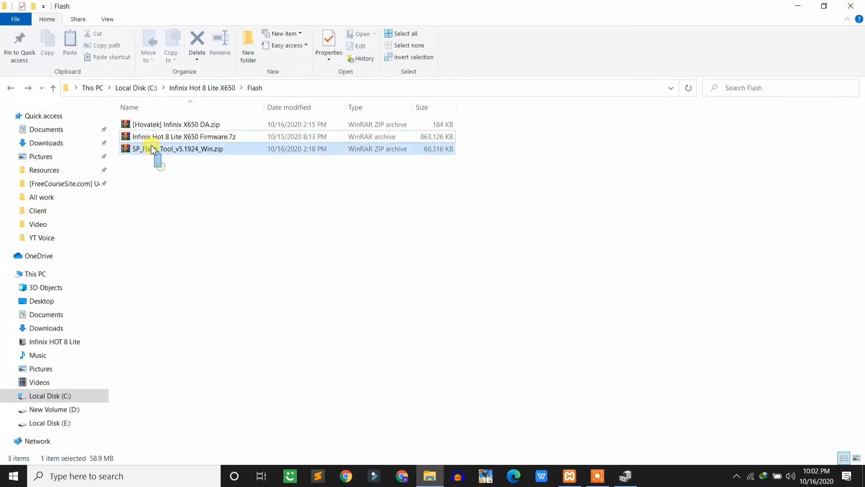
click(176, 171)
drag(191, 174, 165, 126)
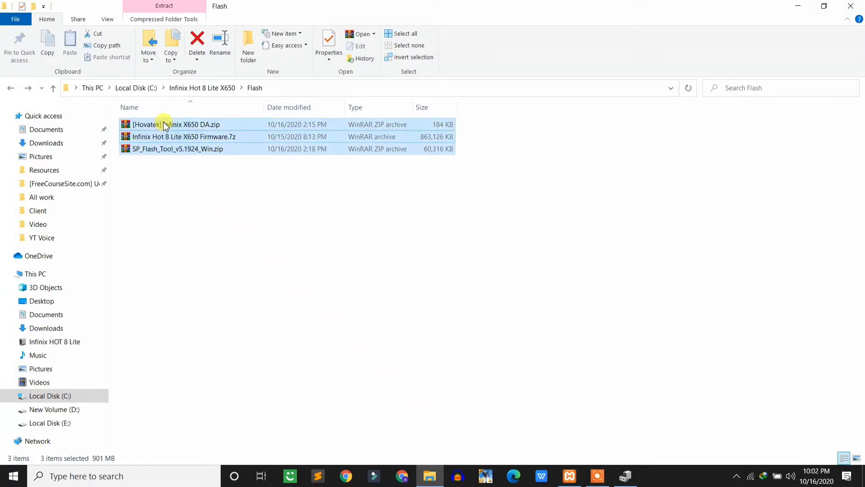
click(190, 124)
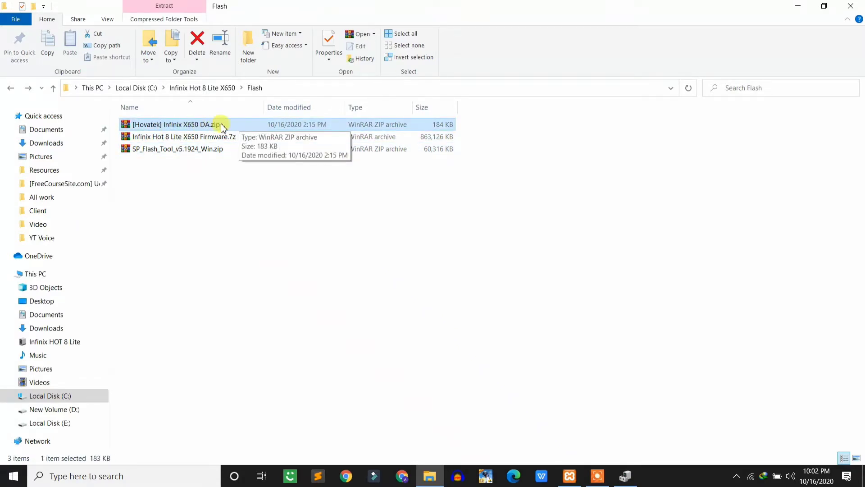
click(223, 127)
click(171, 138)
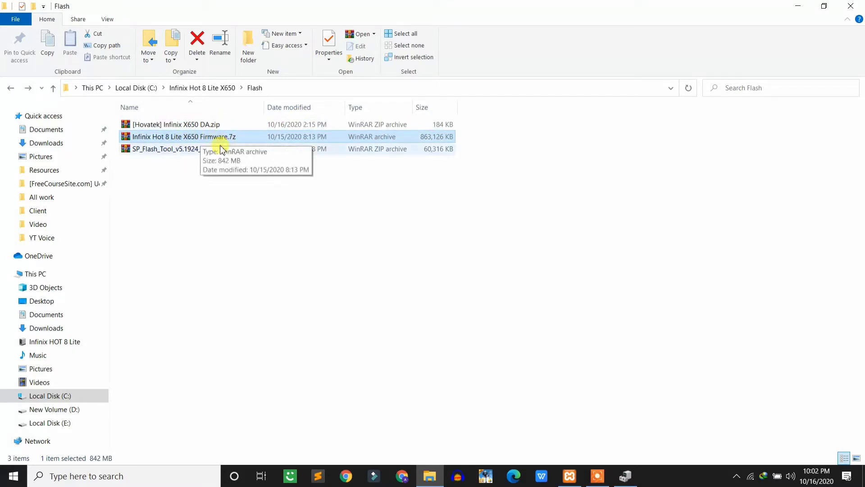
click(175, 151)
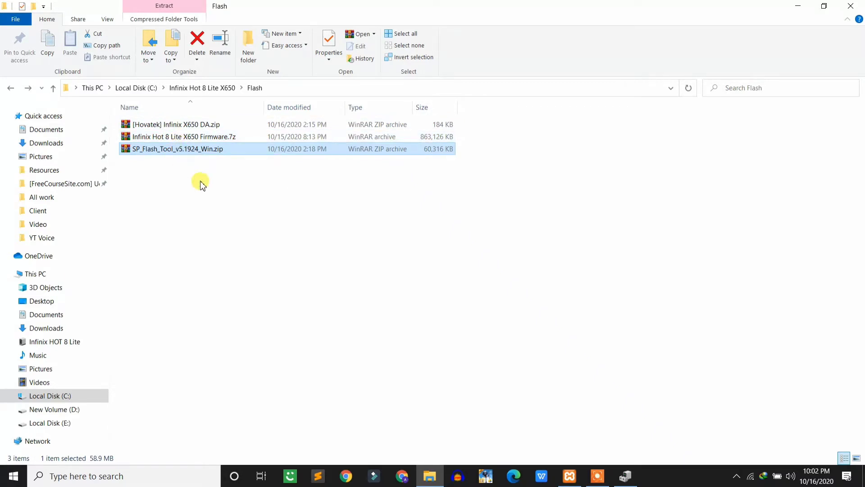
drag(201, 183, 174, 126)
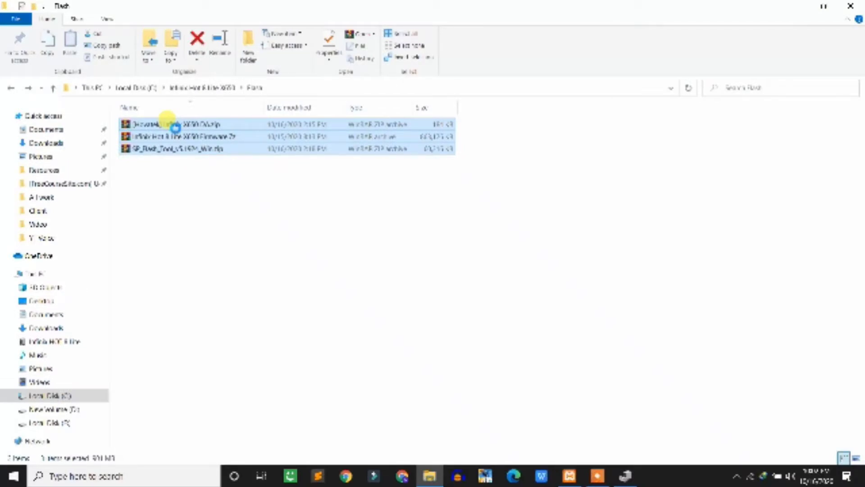
Step: Extract the Hovatek DA zip and Infinix firmware archive into their own folders with WinRAR
click(188, 124)
right_click(188, 123)
click(268, 218)
right_click(218, 148)
click(284, 242)
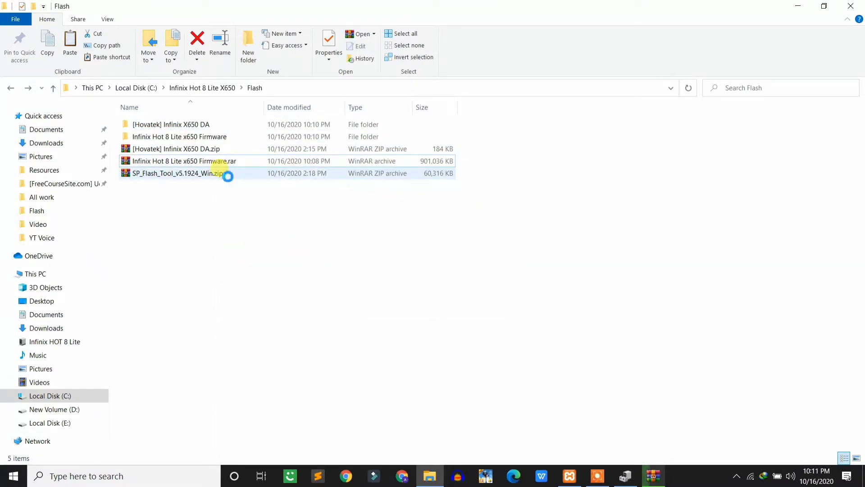
Step: Extract the SP Flash Tool zip into its own folder and move the progress window aside
right_click(228, 175)
right_click(170, 173)
click(237, 249)
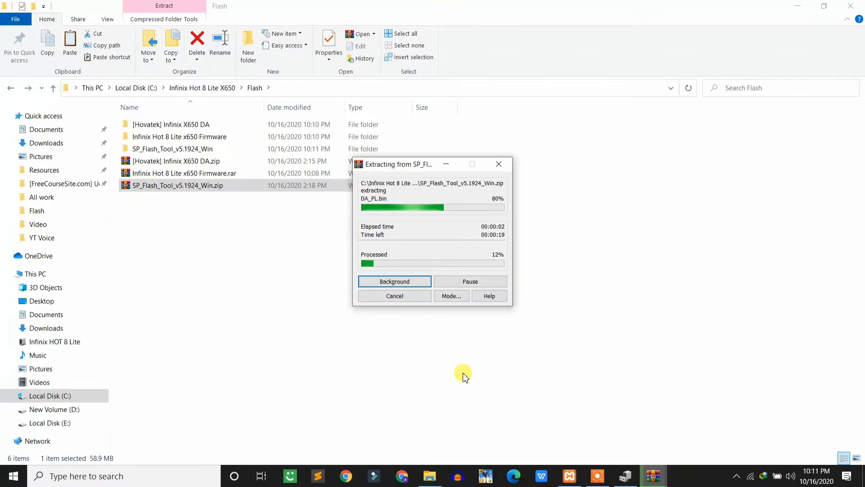
mouse_move(652, 475)
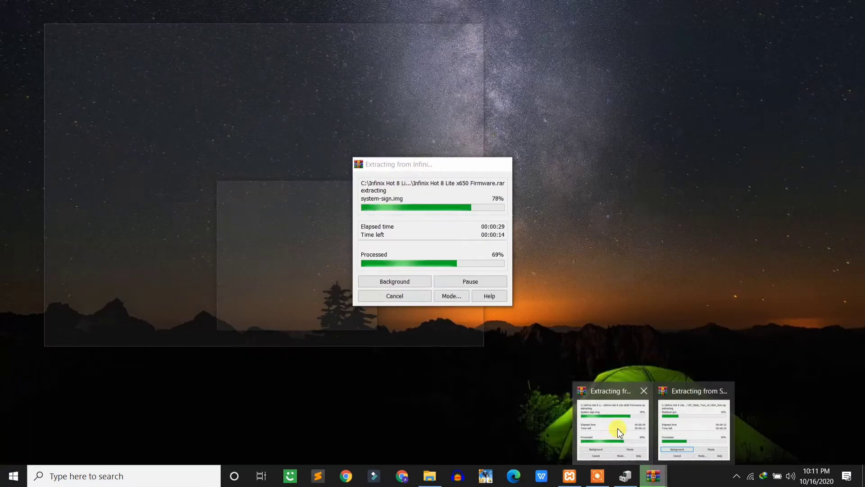
click(617, 427)
drag(417, 166, 475, 192)
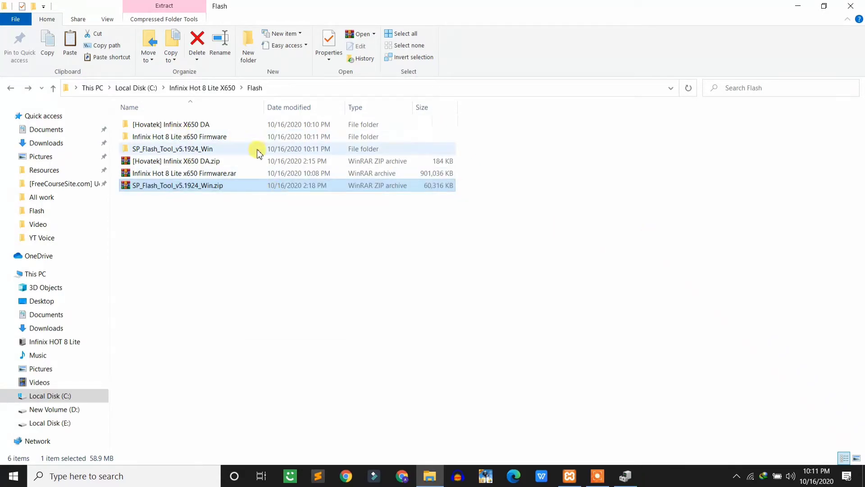
Step: Launch flash_tool.exe from the inner SP_Flash_Tool_v5.1924_Win folder
click(236, 273)
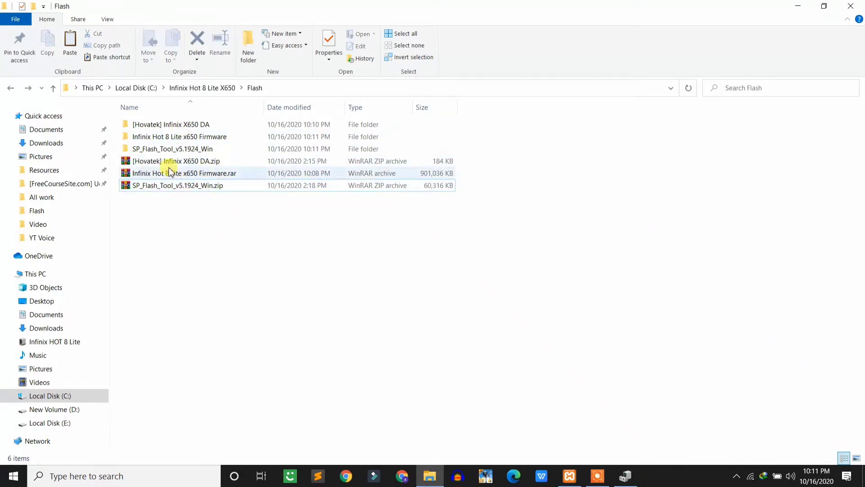
double_click(153, 151)
double_click(177, 126)
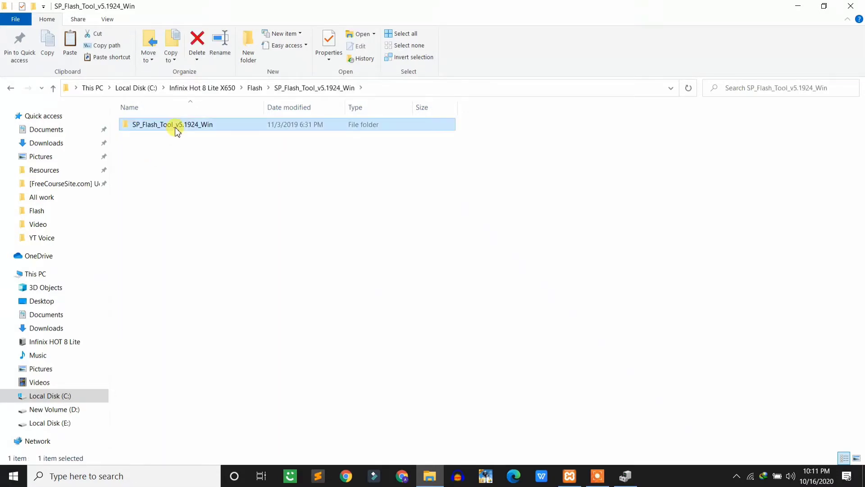
click(158, 210)
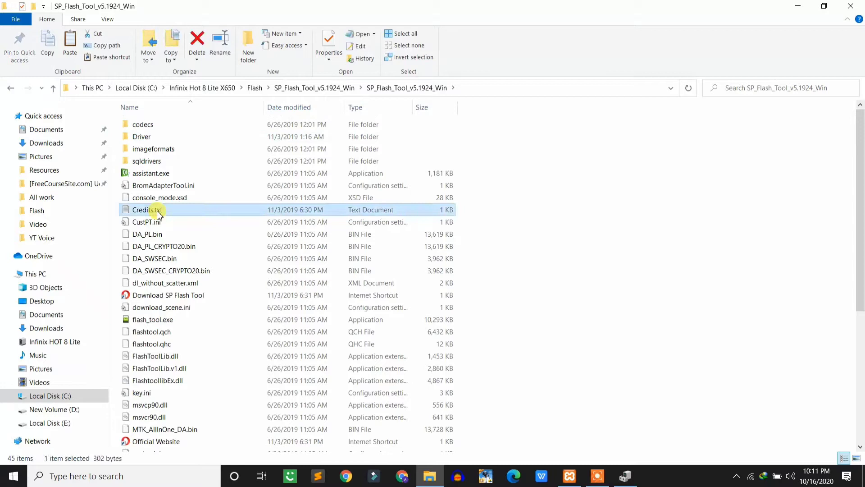
click(157, 322)
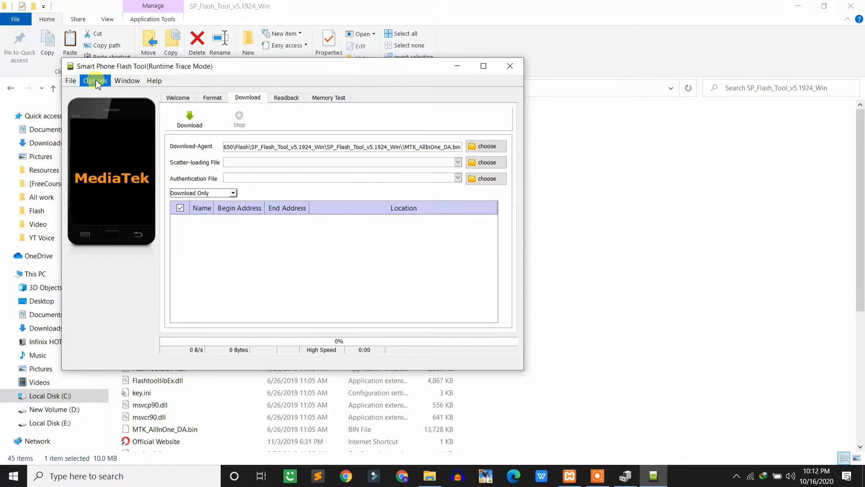
Step: Disable 'Check LIB DA match' in the tool's options and return to the Download tab
drag(122, 67, 188, 80)
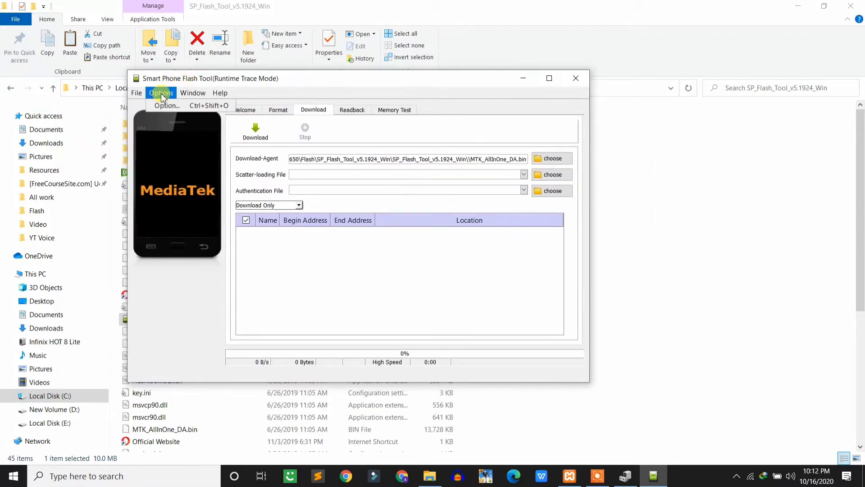
click(166, 106)
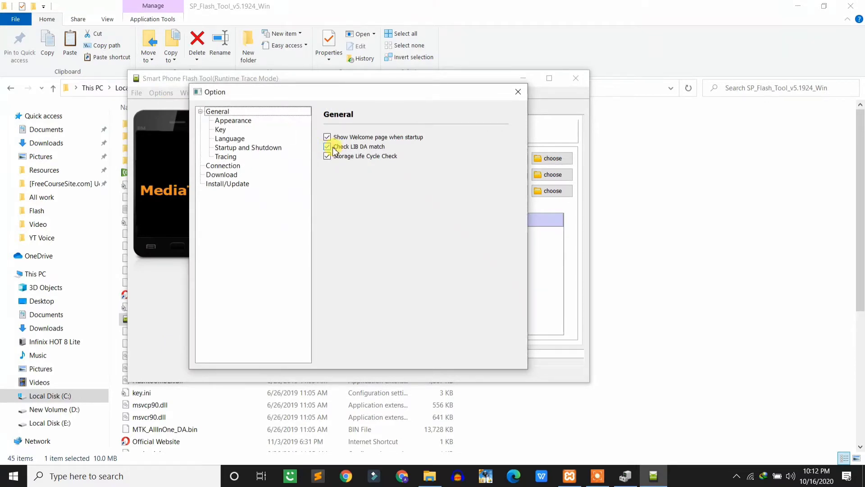
click(333, 150)
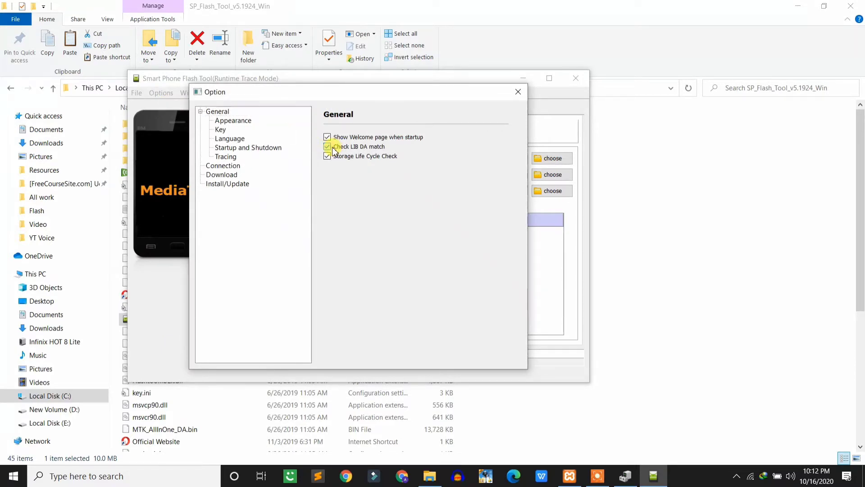
click(518, 91)
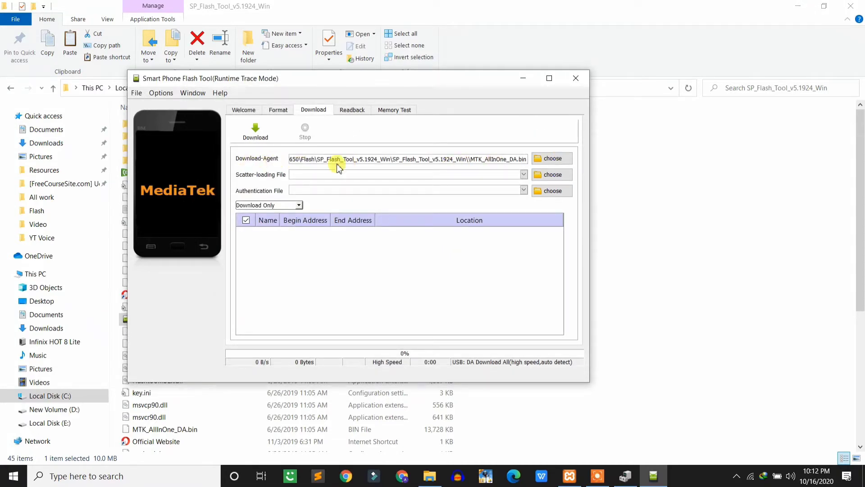
Step: Set the Download-Agent to MTK_AllInOne_DA_SP.bin from Flash > [Hovatek] Infinix X650 DA
click(541, 166)
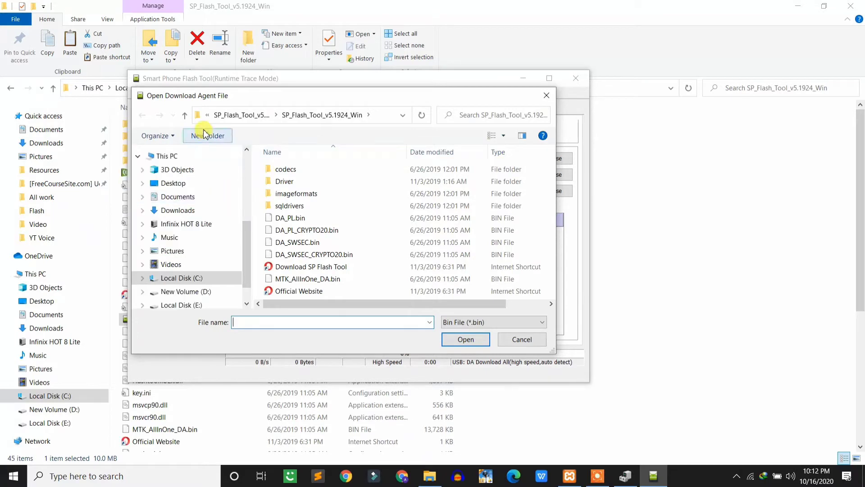
click(208, 118)
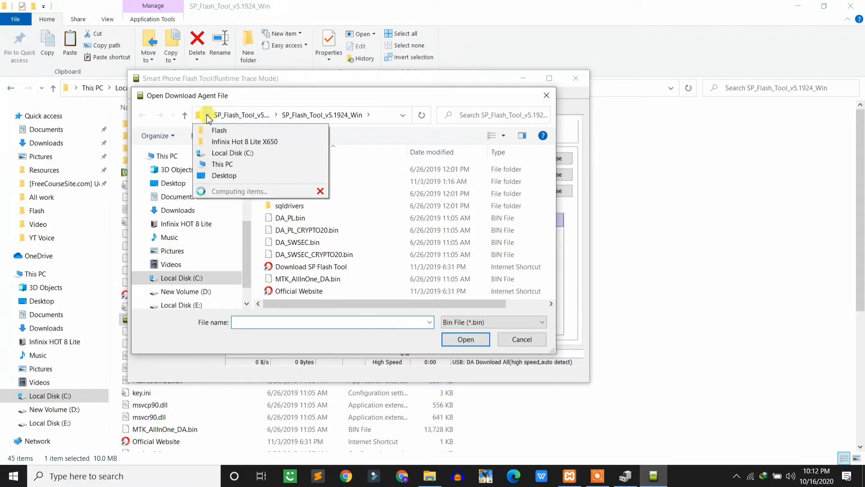
click(207, 118)
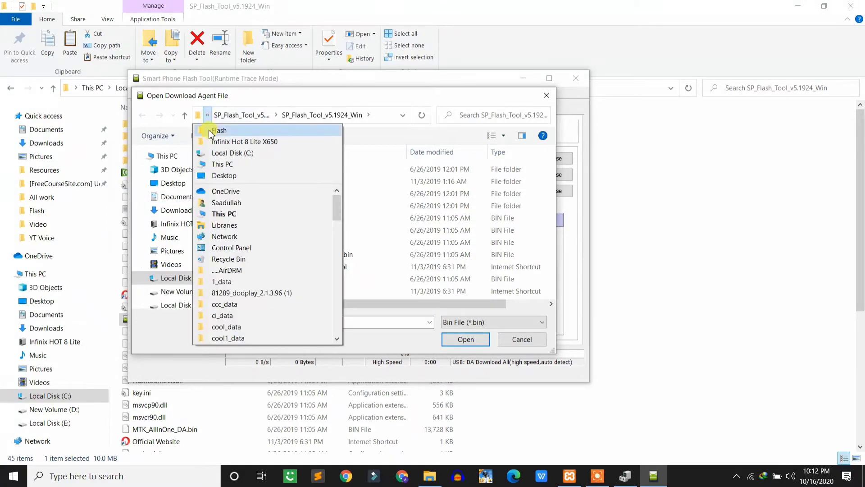
click(233, 142)
click(291, 187)
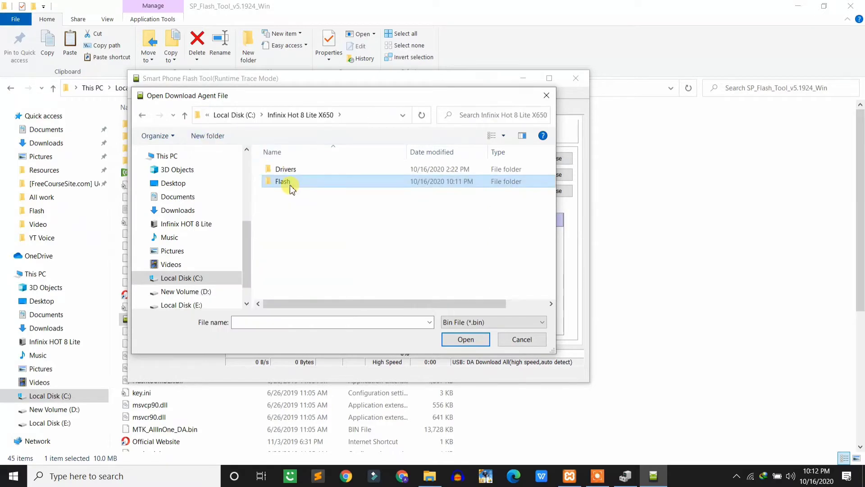
double_click(291, 187)
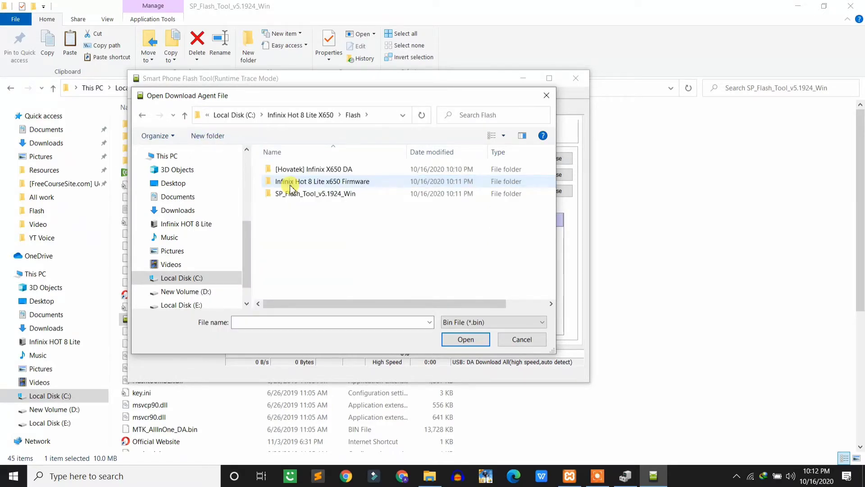
double_click(312, 174)
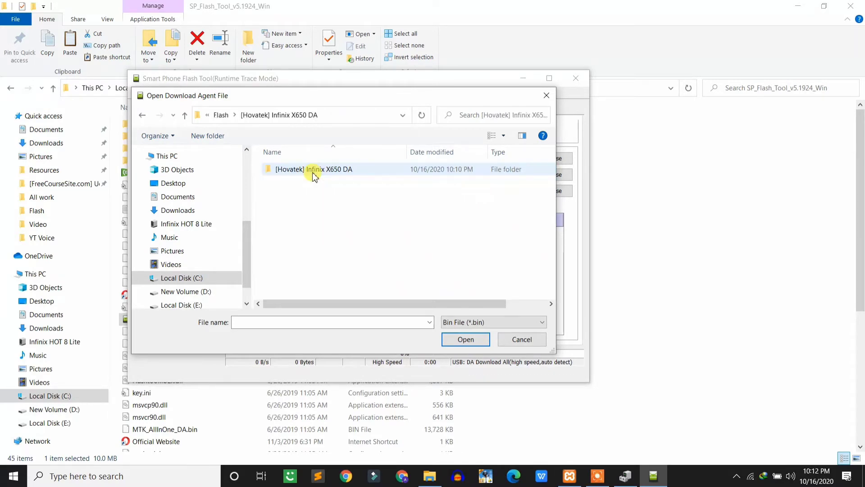
double_click(338, 172)
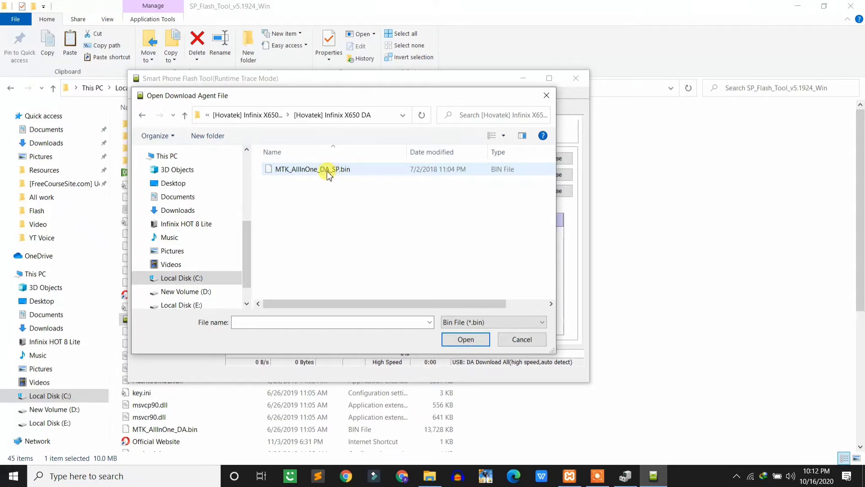
double_click(328, 174)
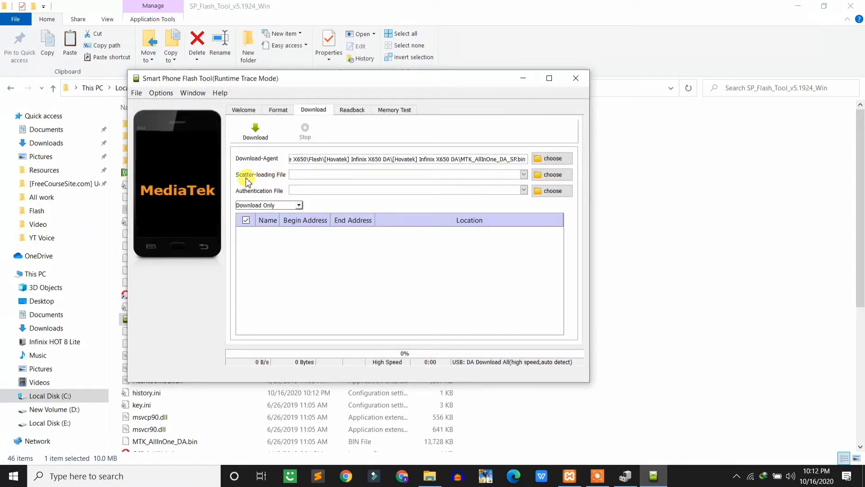
Step: Load MT6580_Android_scatter.txt from the Infinix Hot 8 Lite x650 Firmware folder as the scatter file
click(550, 176)
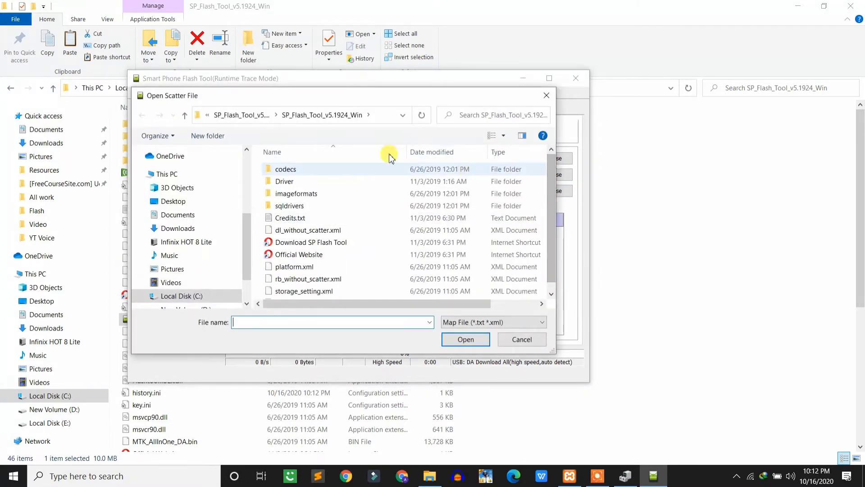
click(206, 116)
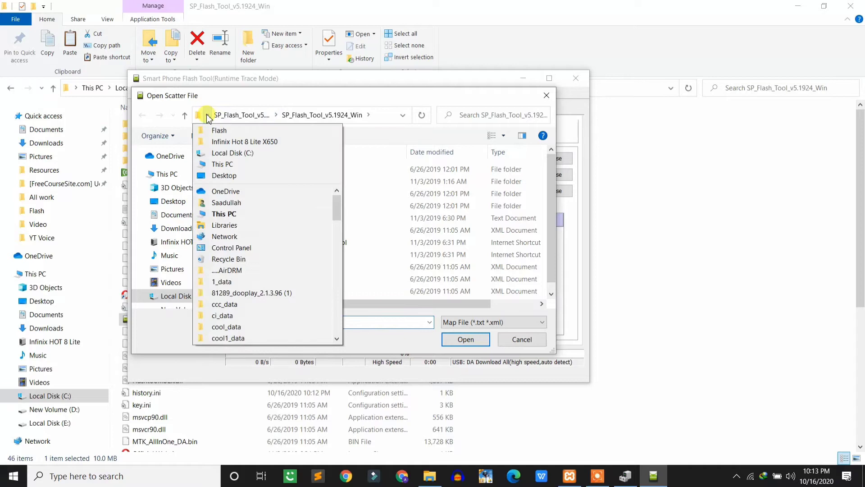
click(217, 131)
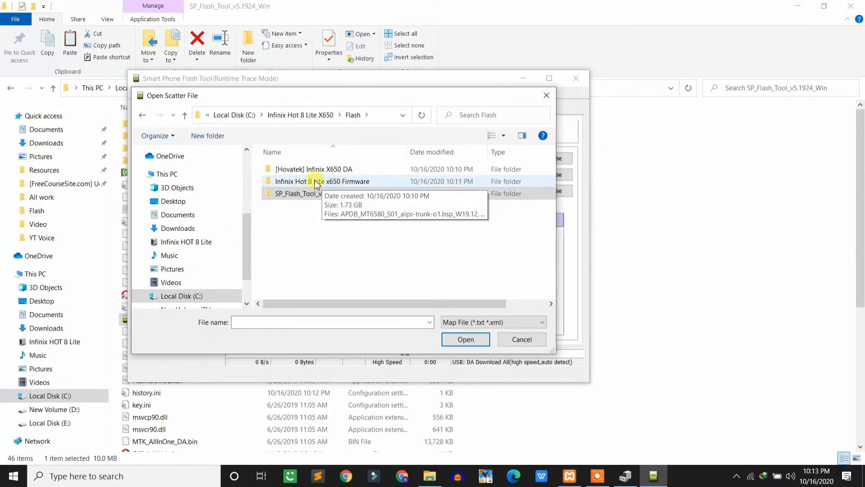
double_click(315, 184)
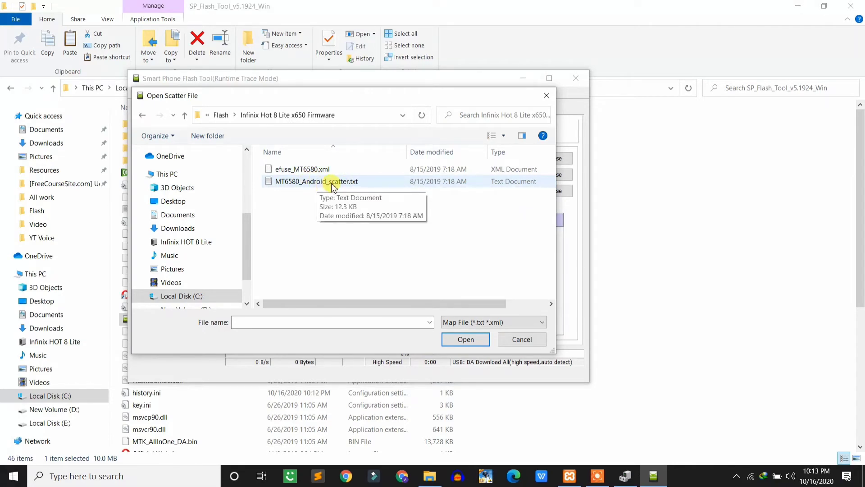
click(332, 187)
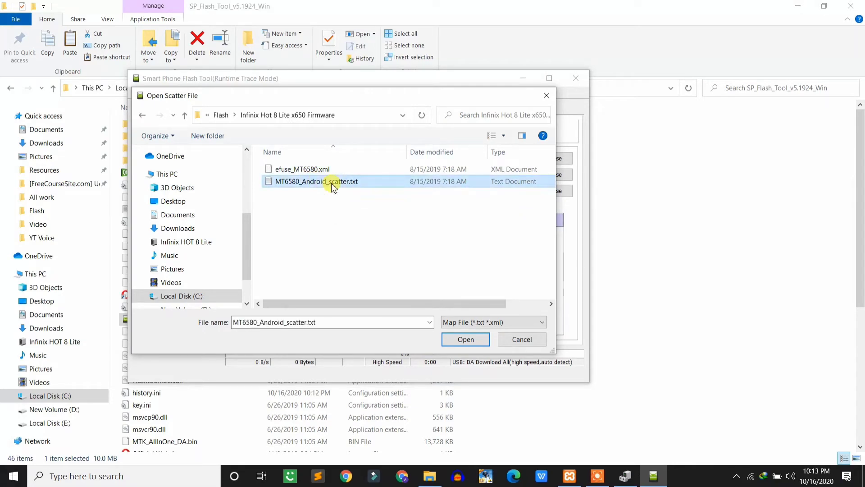
double_click(362, 188)
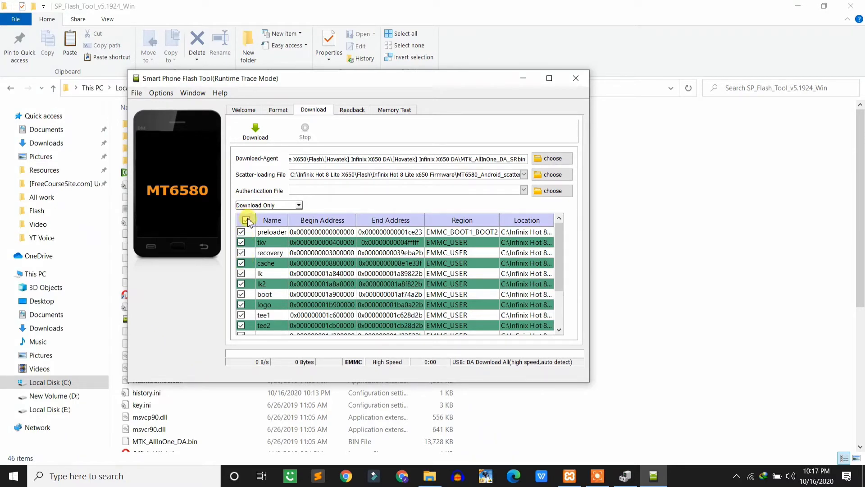
Step: Start the Download flash and connect the powered-off MT6580 phone until Download OK appears
click(261, 138)
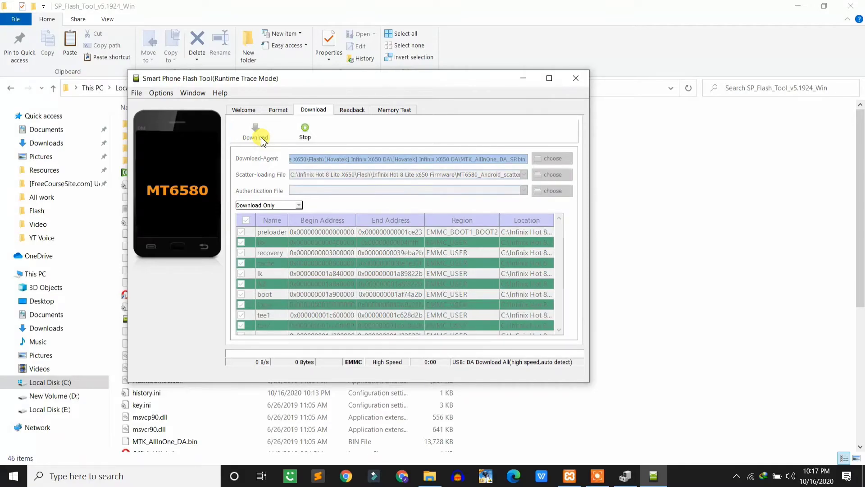